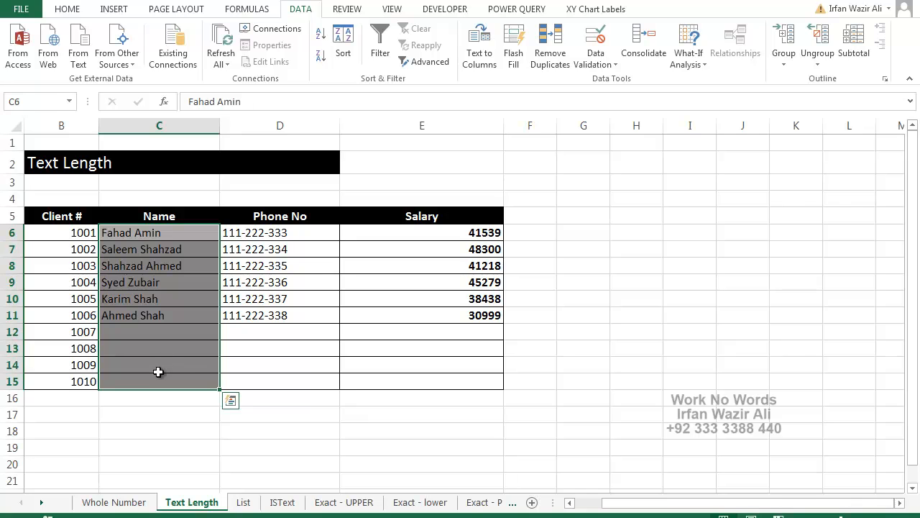
- Set the data validation criteria for the Name cells C6:C15 to allow a text length between two limits
left_click(599, 35)
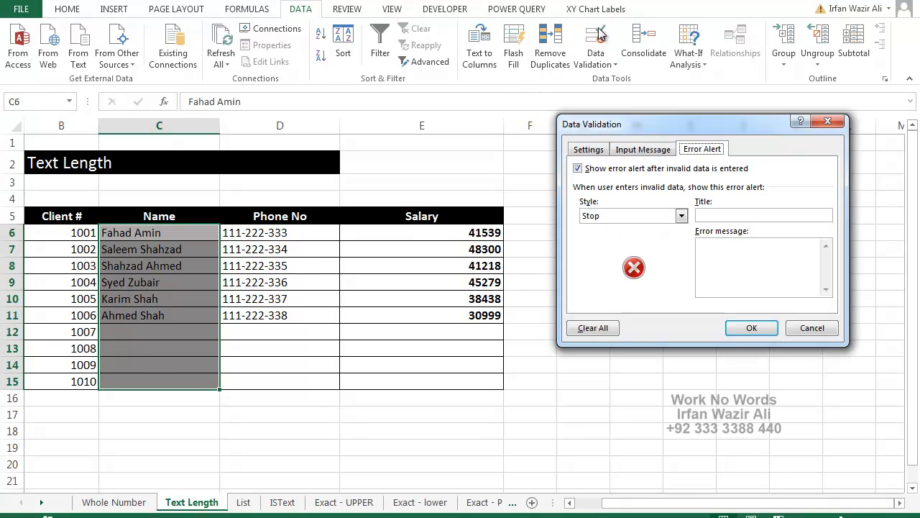
left_click(588, 150)
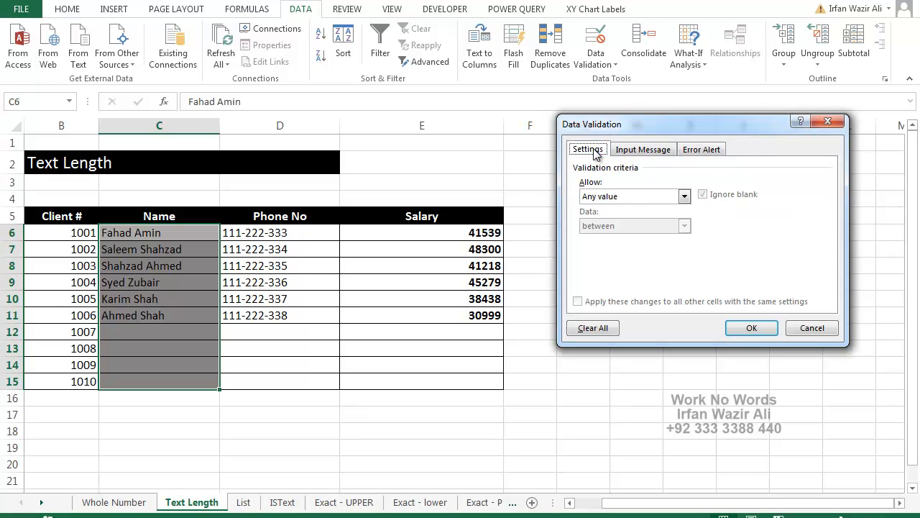
left_click(608, 196)
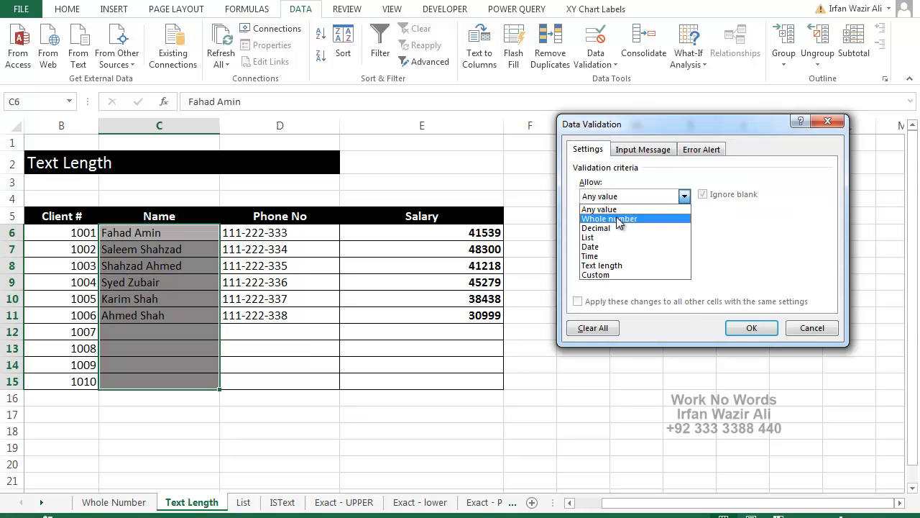
left_click(627, 266)
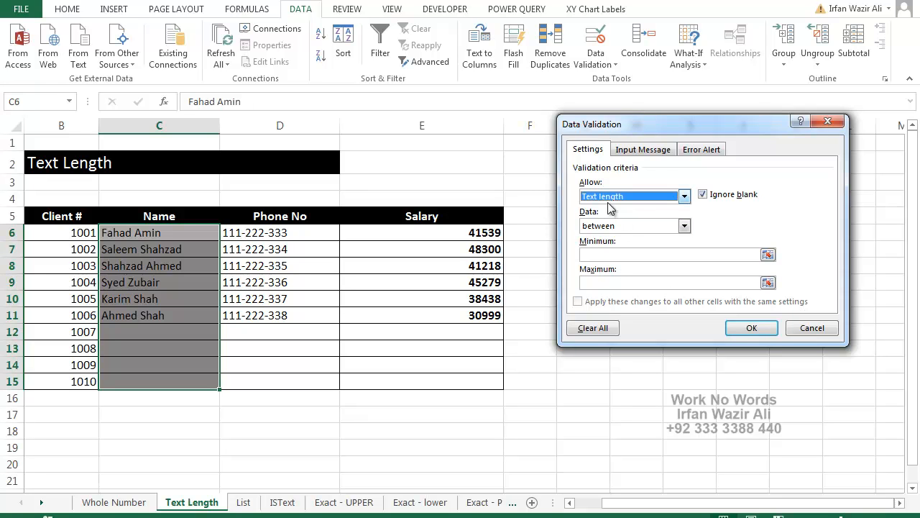
left_click(611, 227)
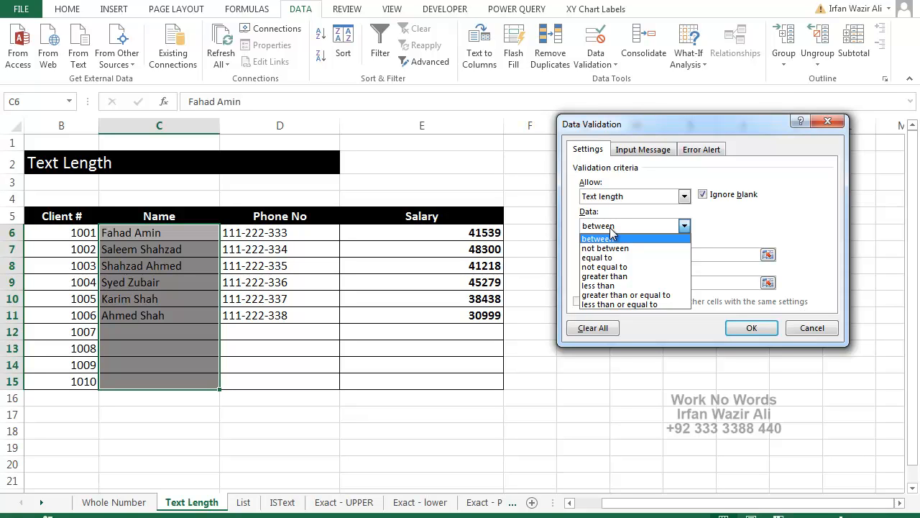
left_click(611, 230)
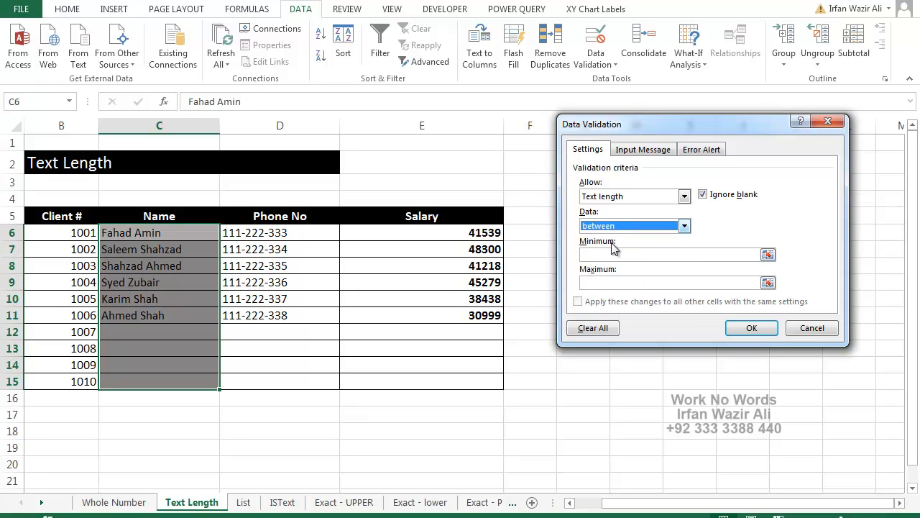
- Set the minimum text length to 3 and the maximum to 25, and apply the validation rule
left_click(612, 255)
type("3")
left_click(615, 282)
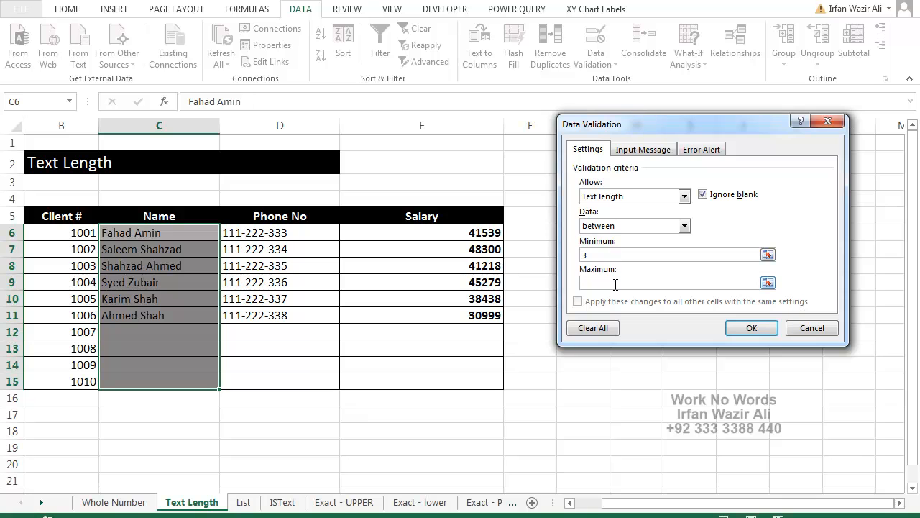
type("25")
left_click(701, 149)
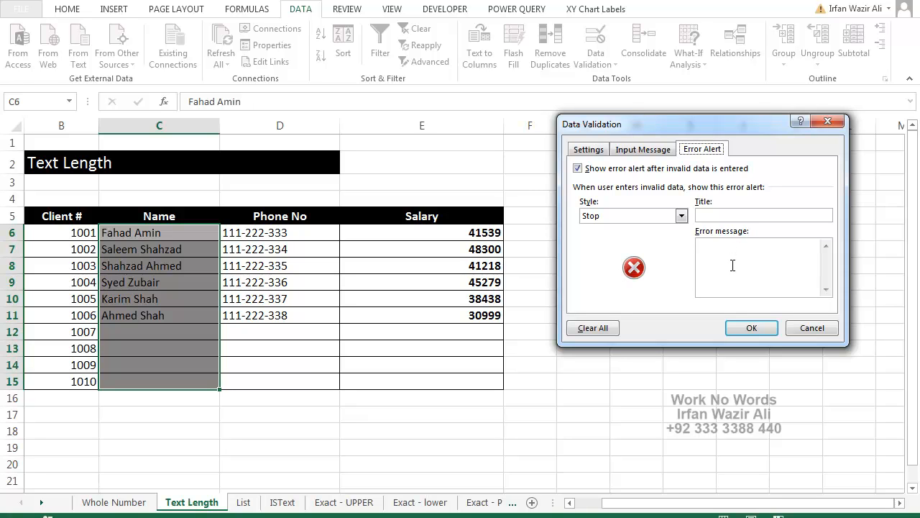
left_click(591, 150)
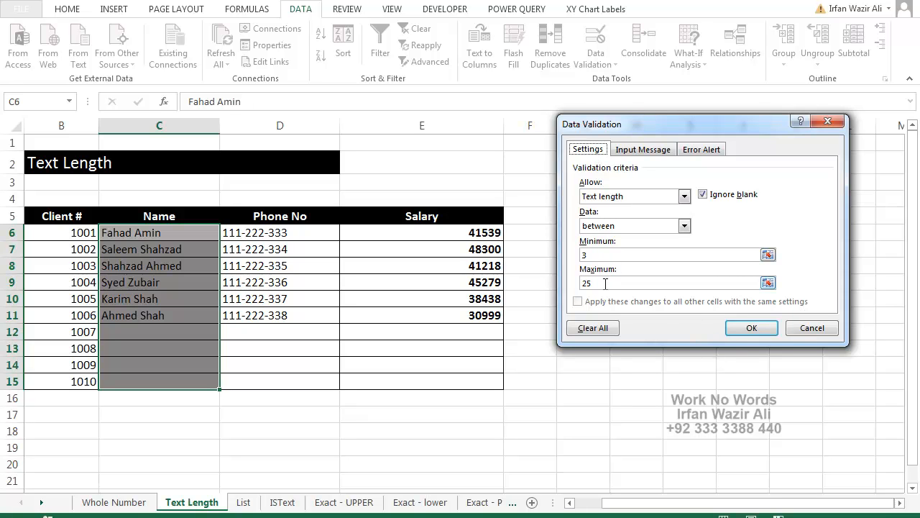
left_click(738, 329)
- Try entering the too-short text "qq" in Name cell C12 to test the rule, and discard the entry
left_click(178, 330)
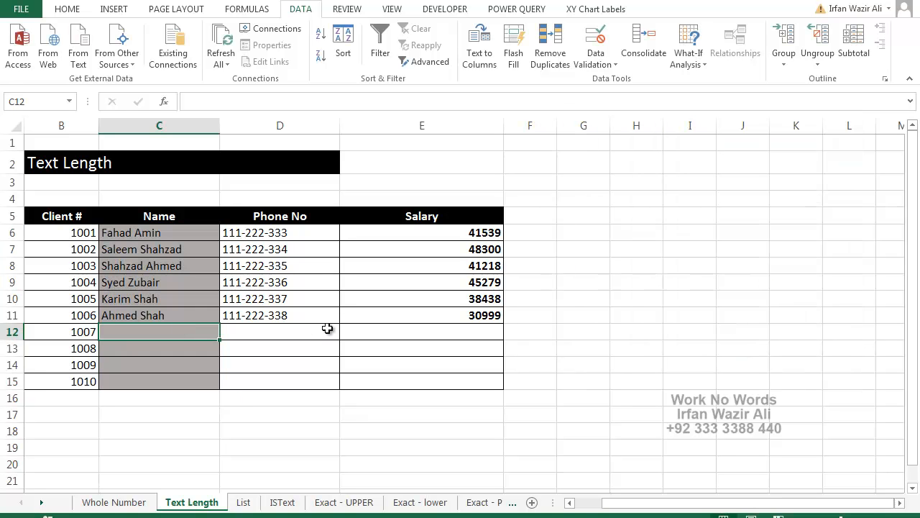
type("qq")
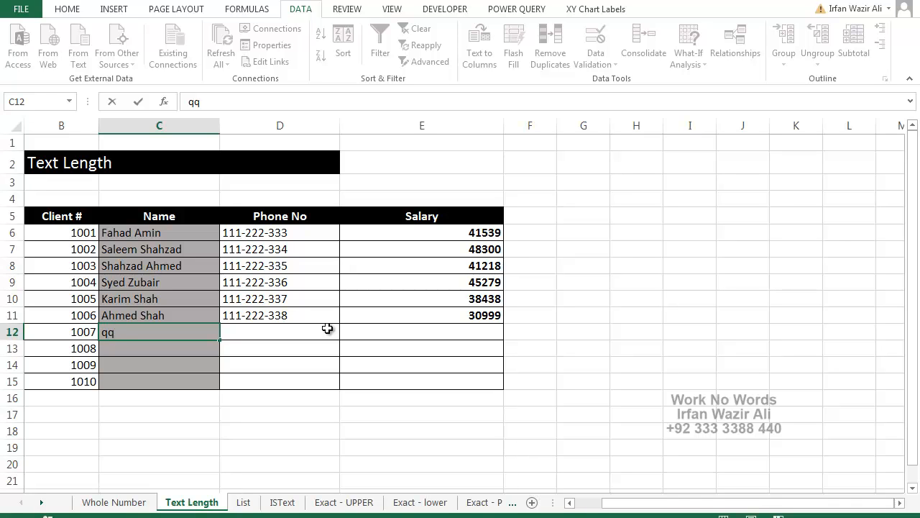
key("Return")
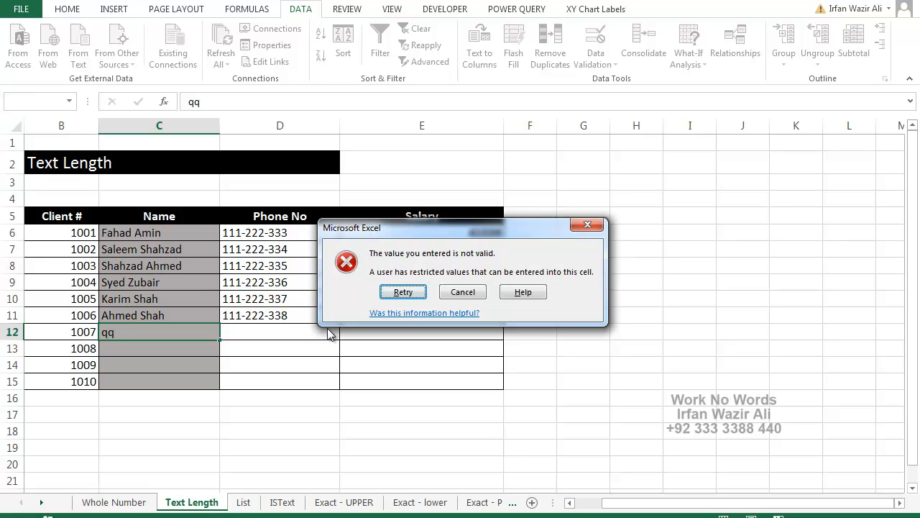
key("Escape")
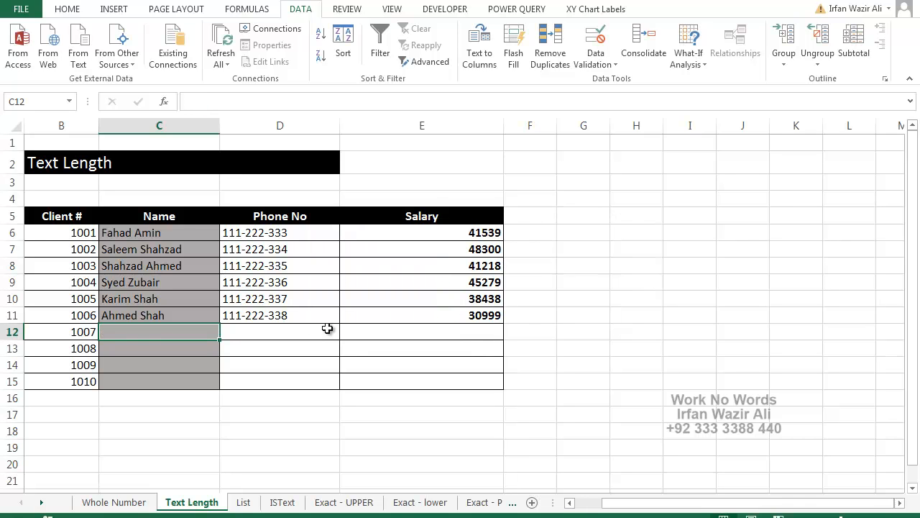
- Enter a client's first name in Name cell C12 and extend it to a full name
type("Ali")
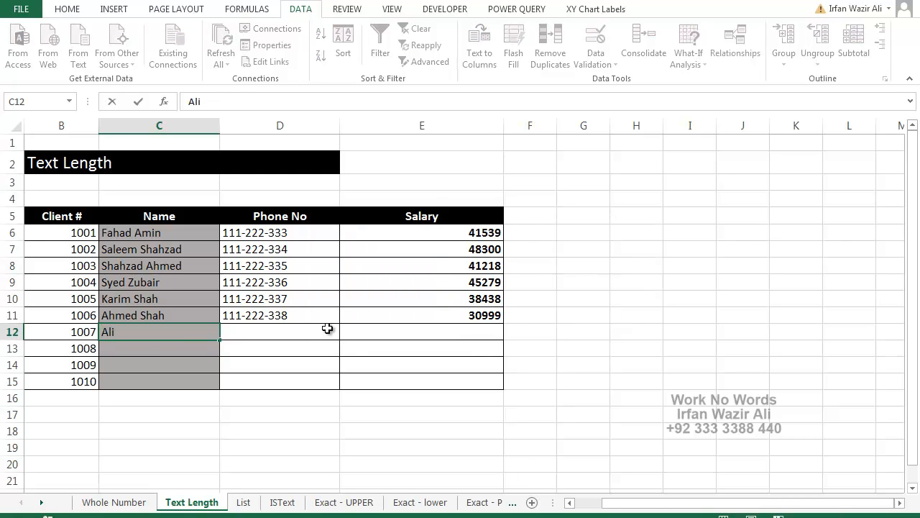
key("Return")
key("Up")
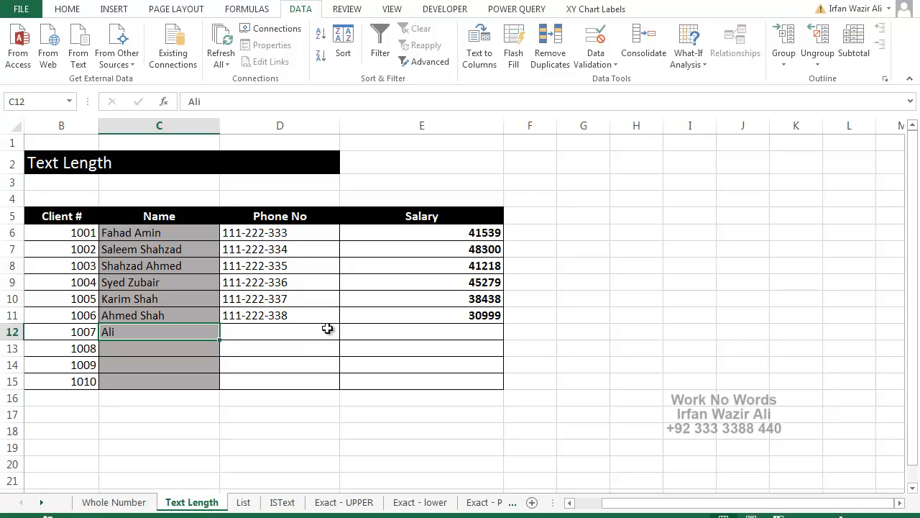
key("F2")
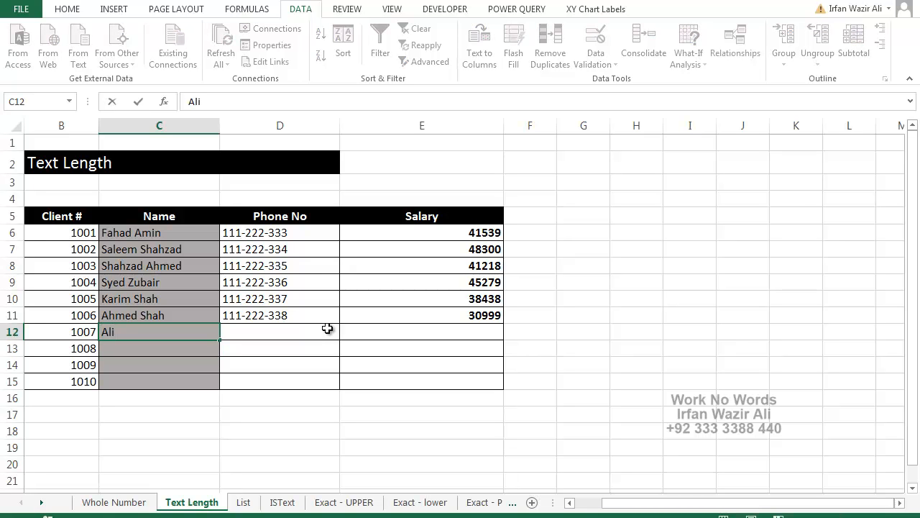
type("Rizwan")
key("Return")
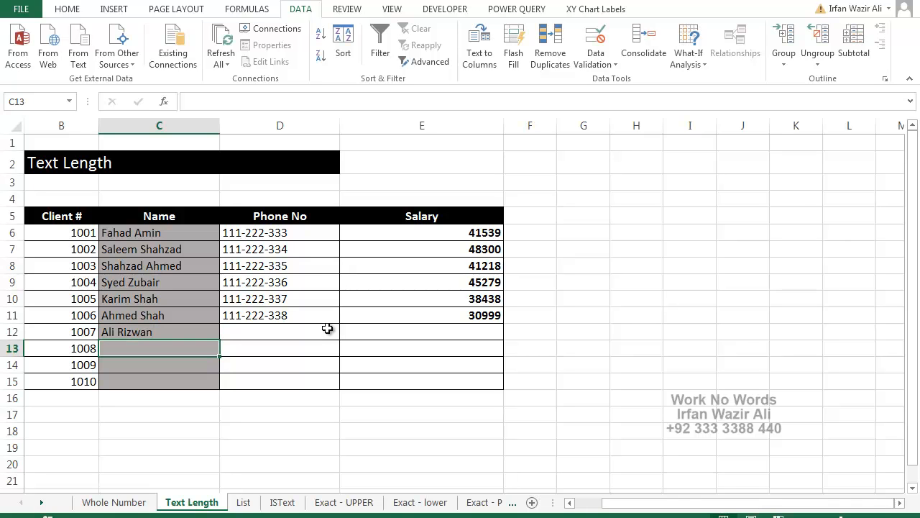
- Try entering a random text longer than 25 characters in Name cell C13, and discard the entry
type("jak;lsjglk jsa;gj ;lsag j;l jgsa")
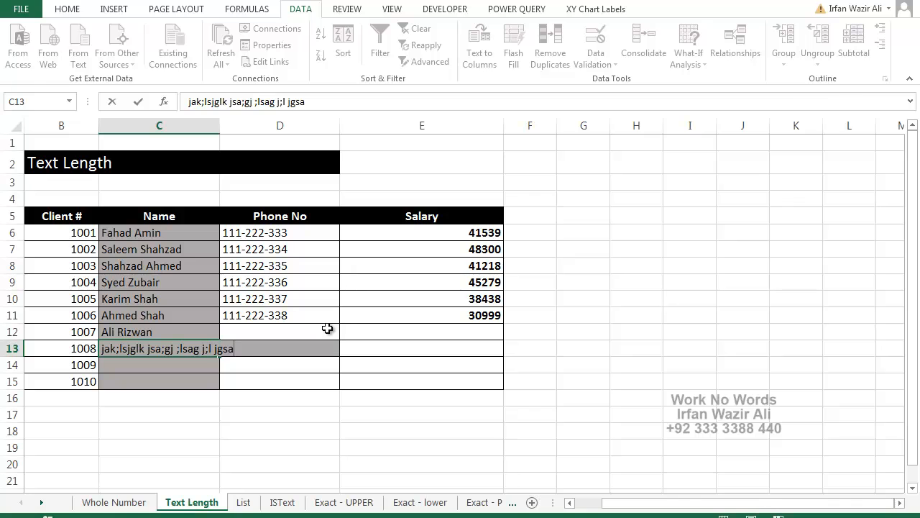
type(" jljals jglk jglkjgsa")
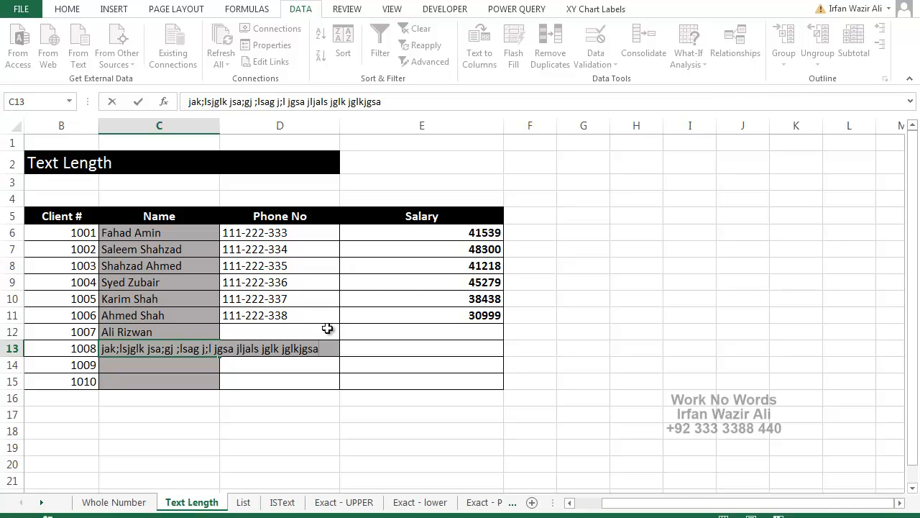
key("Return")
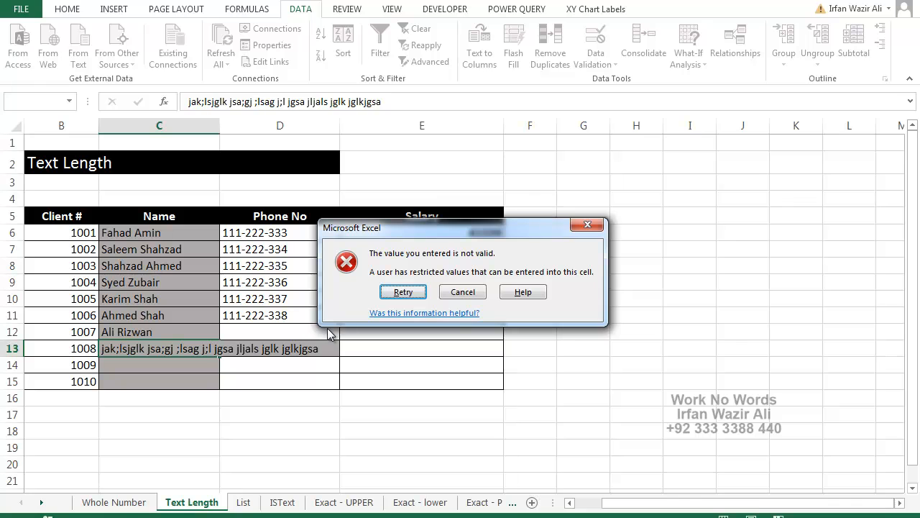
key("Escape")
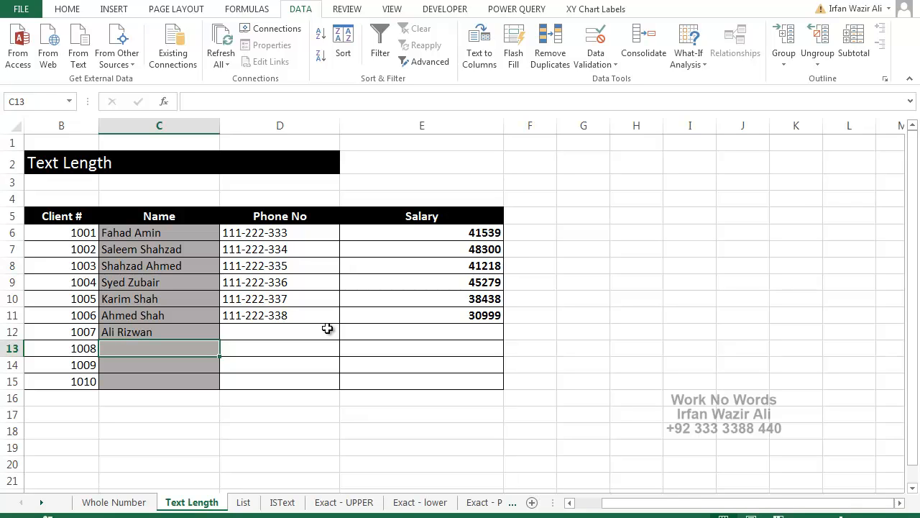
- On the List sheet, enter the departments IT and Admin in cells I2 and I3
key("ctrl+Page_Down")
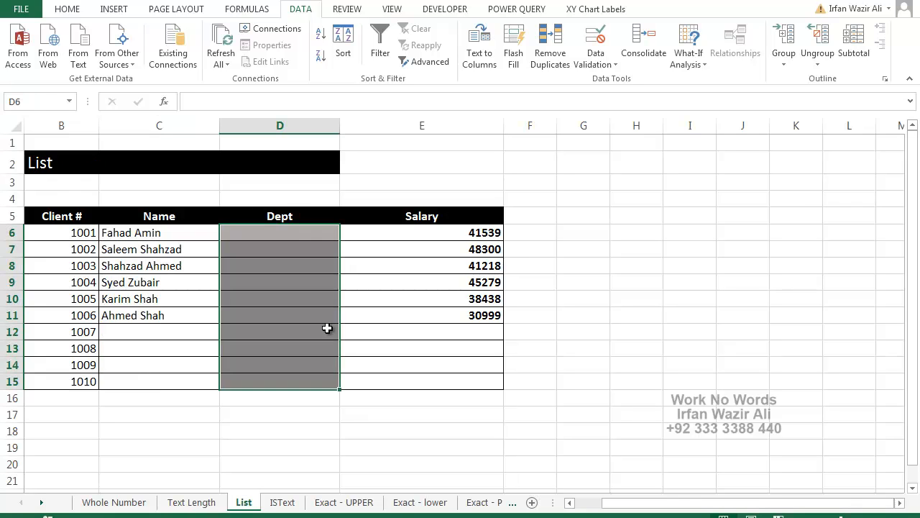
left_click(327, 329)
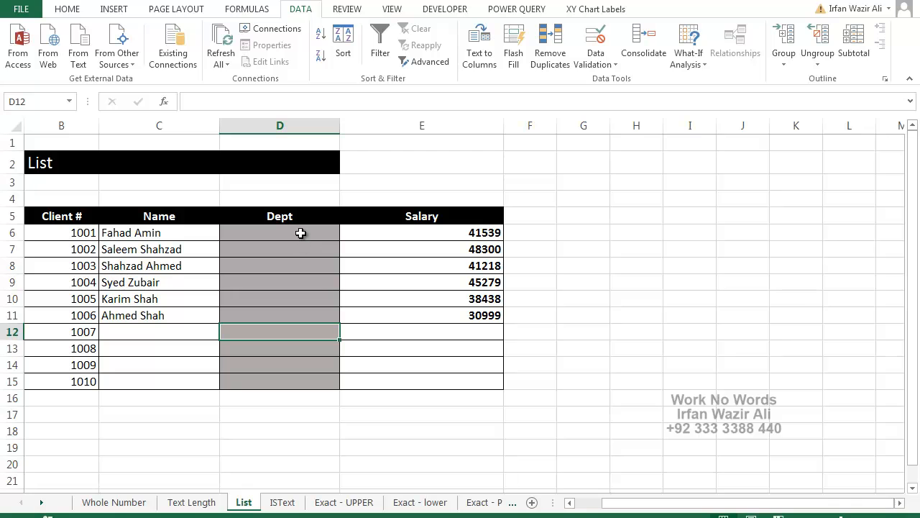
left_click_drag(301, 233, 301, 384)
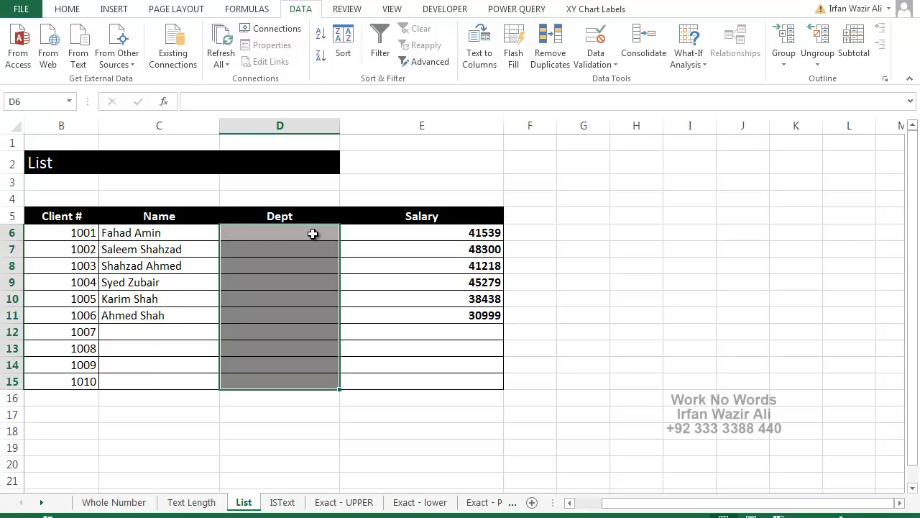
left_click(708, 168)
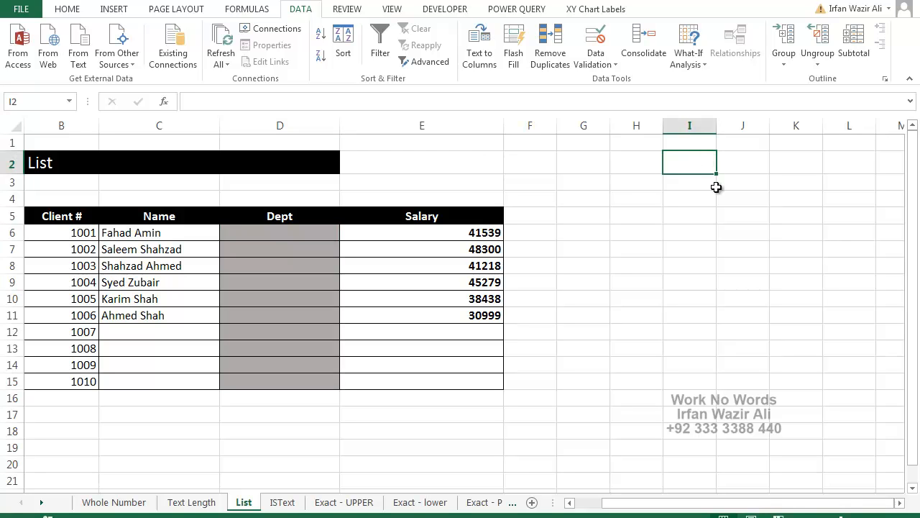
type("IT")
key("Return")
type("De")
key("BackSpace")
key("BackSpace")
type("Admin")
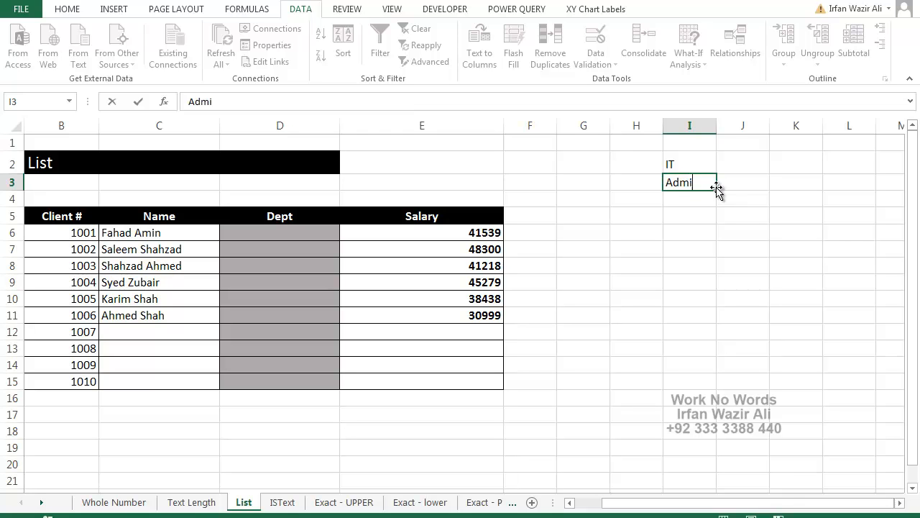
key("Return")
- Add the departments Finance, HR and Accounts below in cells I4 to I6
type("Financ")
key("BackSpace")
key("BackSpace")
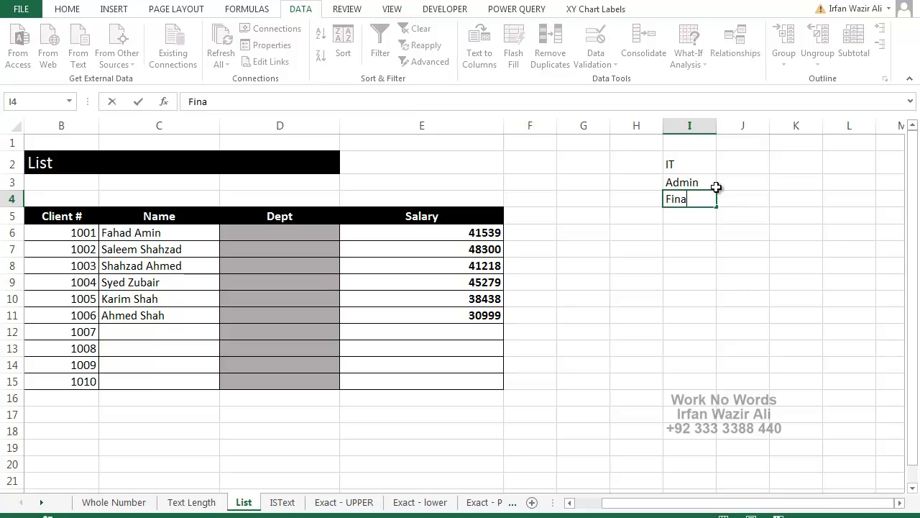
type("nce")
key("Return")
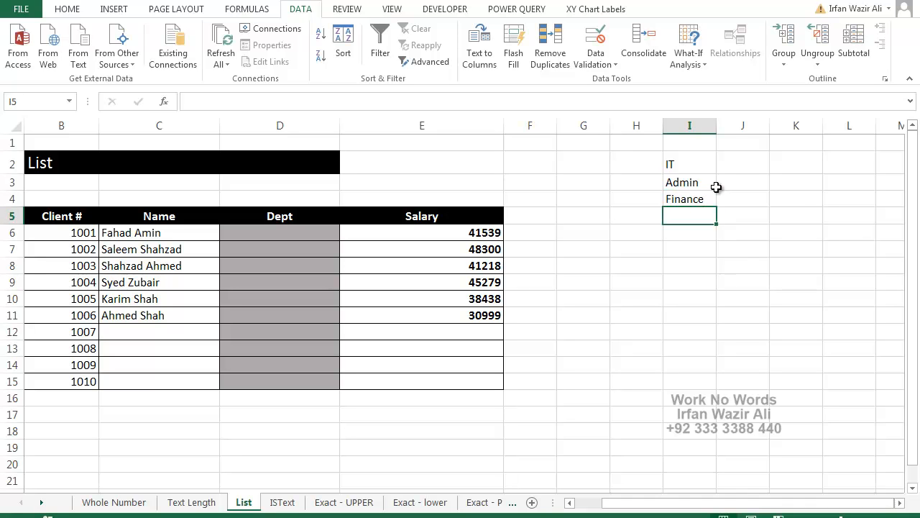
type("HR")
key("Return")
type("Accounts")
key("Return")
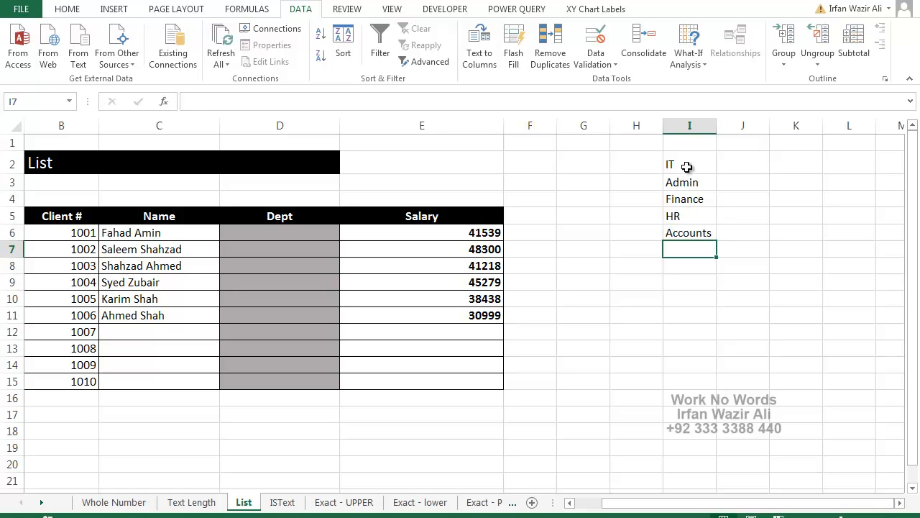
- Apply List data validation to the Dept cells D6:D15 with the source IT, ADMIN, HR, ACCOUNTS
left_click_drag(686, 167, 693, 233)
left_click(297, 233)
left_click_drag(295, 248, 289, 378)
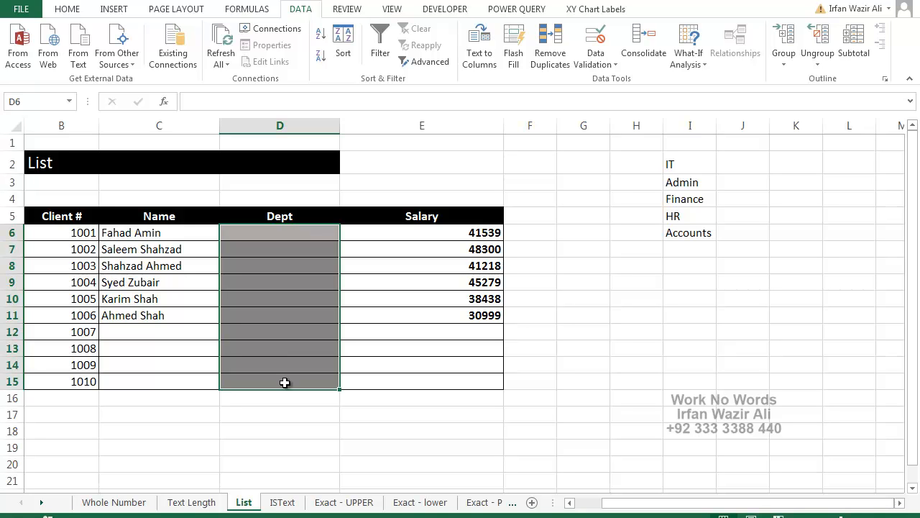
left_click(594, 42)
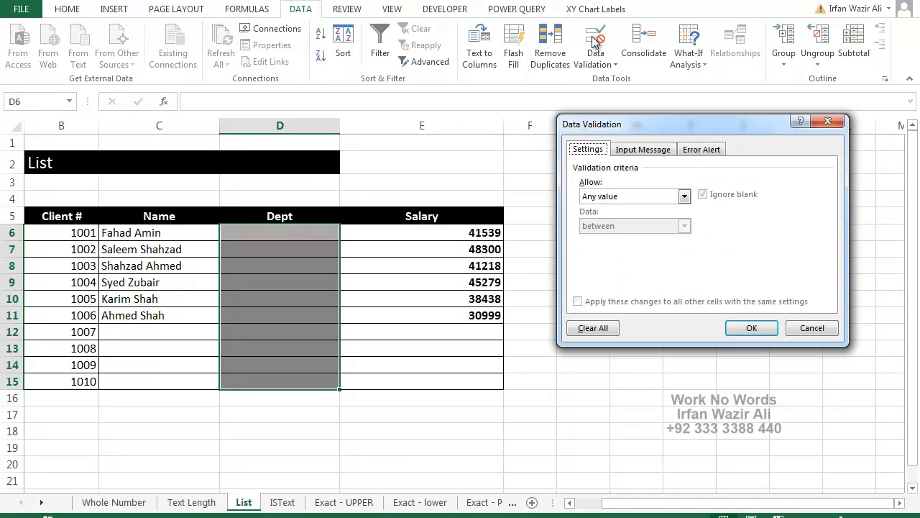
left_click(601, 197)
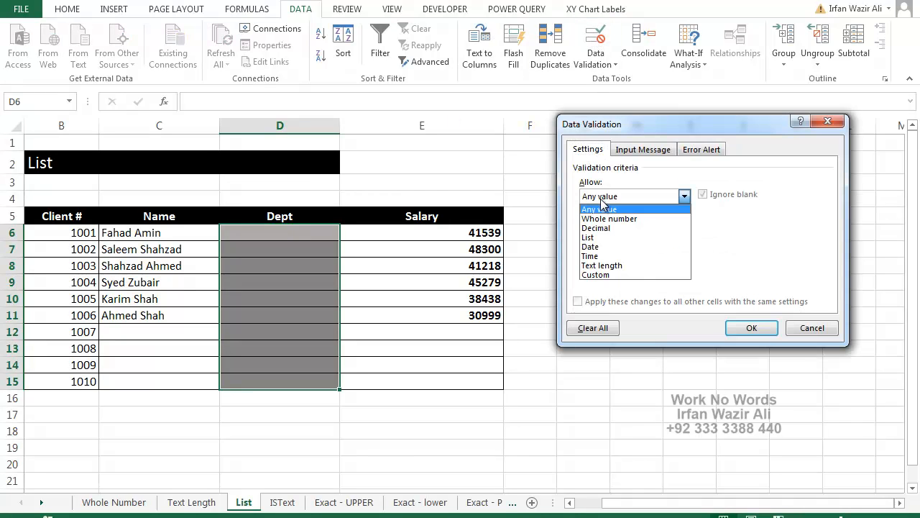
left_click(601, 237)
left_click_drag(634, 128, 416, 9)
left_click(403, 131)
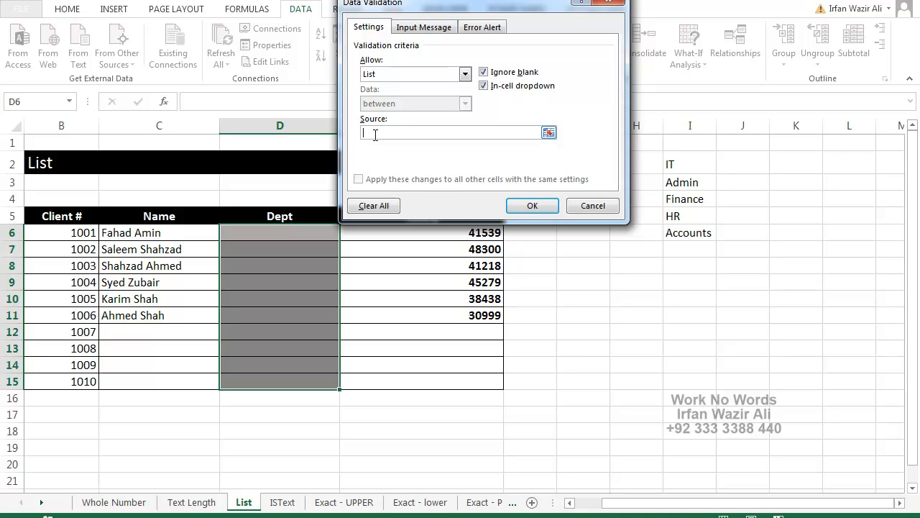
type("IT, ADMIN, HR, ACCOUNTS")
left_click(544, 204)
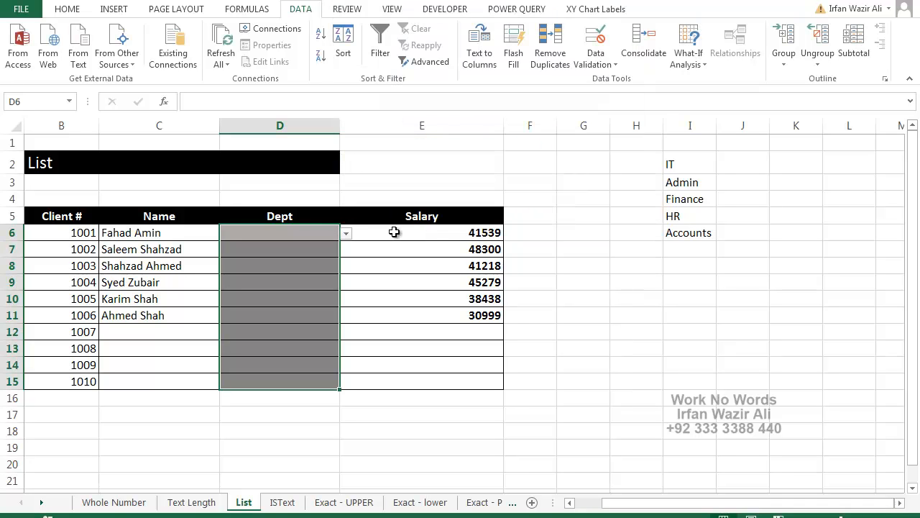
- Choose IT, ADMIN, HR and ADMIN from the dropdown lists of Dept cells D6 to D9, in that order
left_click(332, 236)
left_click(346, 233)
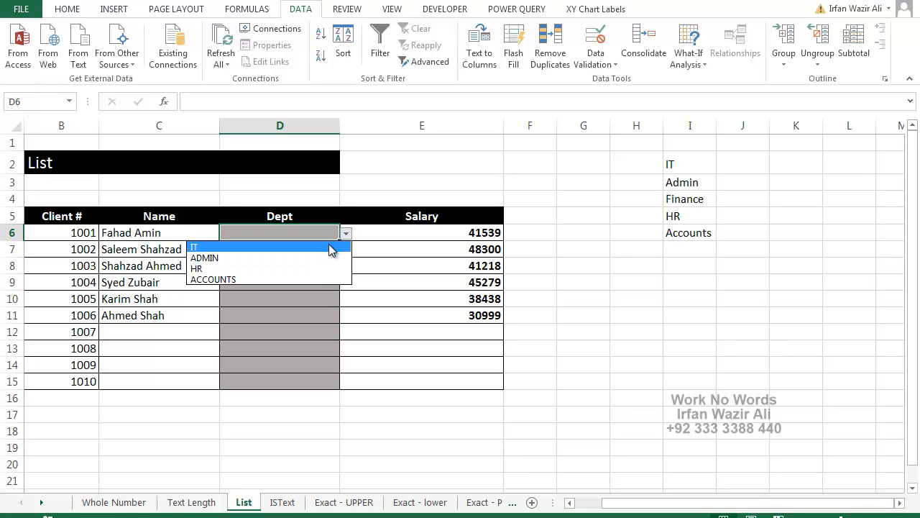
left_click(330, 248)
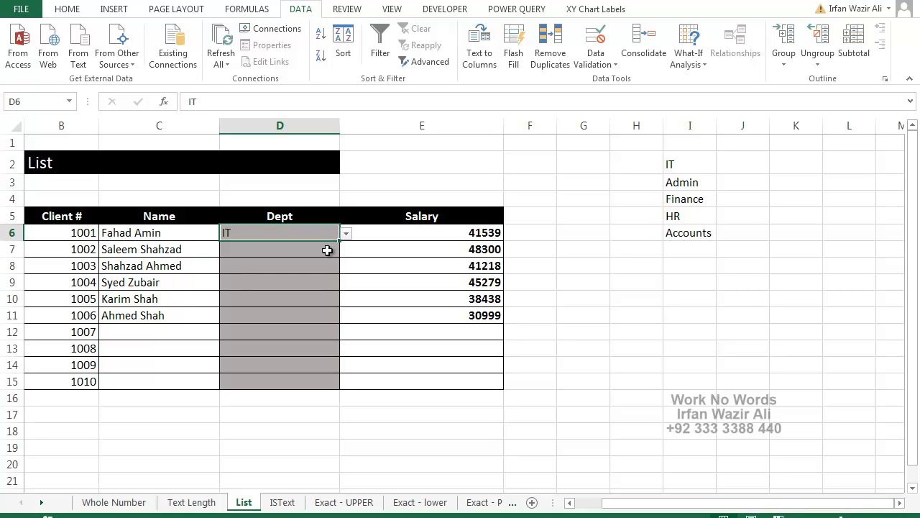
left_click(327, 248)
left_click(346, 249)
left_click(331, 267)
left_click(346, 266)
left_click(323, 302)
left_click(330, 282)
left_click(346, 282)
left_click(322, 303)
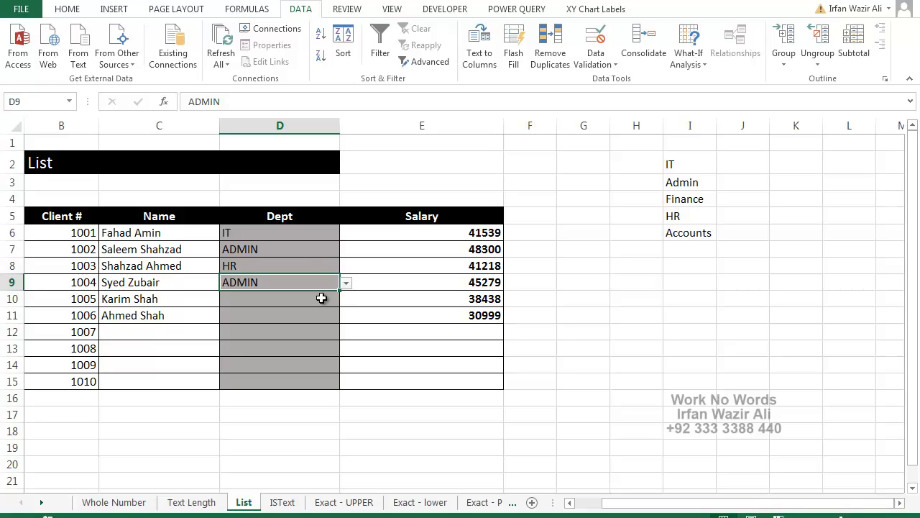
- Replace the typed list source in the data validation of Dept cells D6:D15 with the range =$I$2:$I$6
left_click_drag(310, 233, 310, 379)
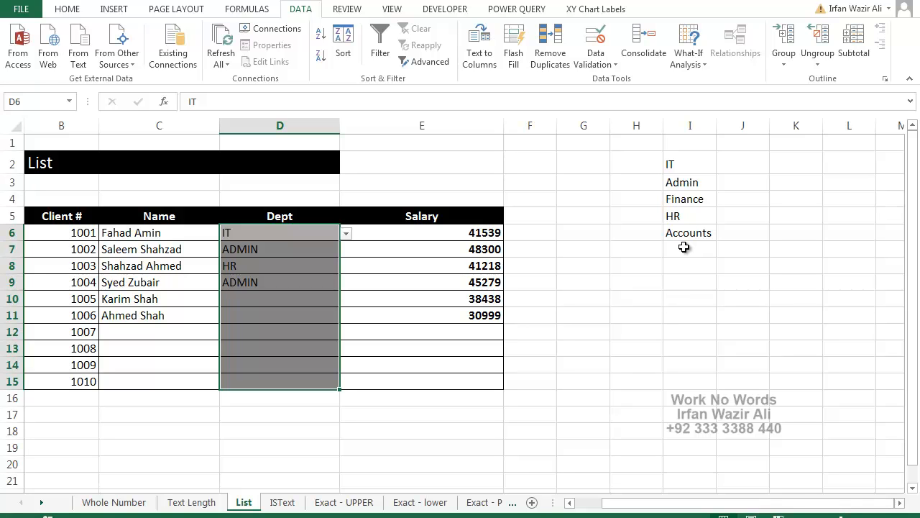
left_click(590, 42)
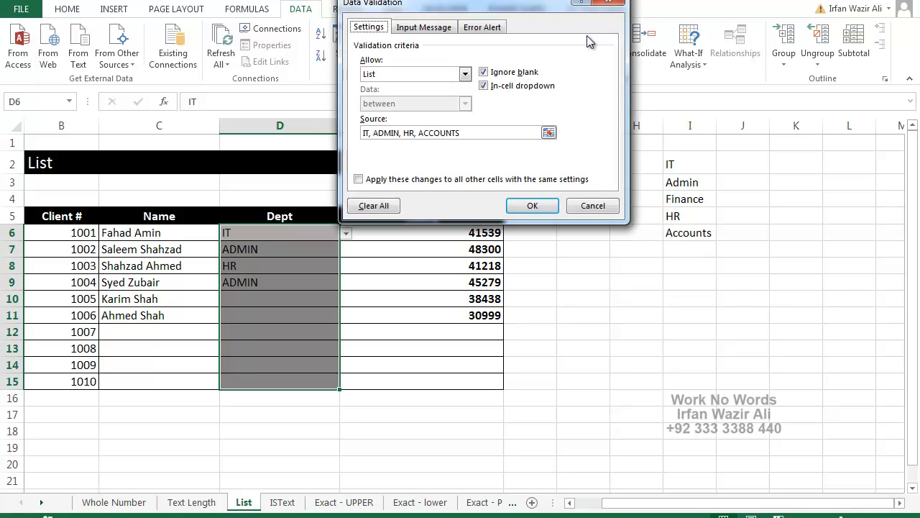
left_click_drag(469, 135, 345, 130)
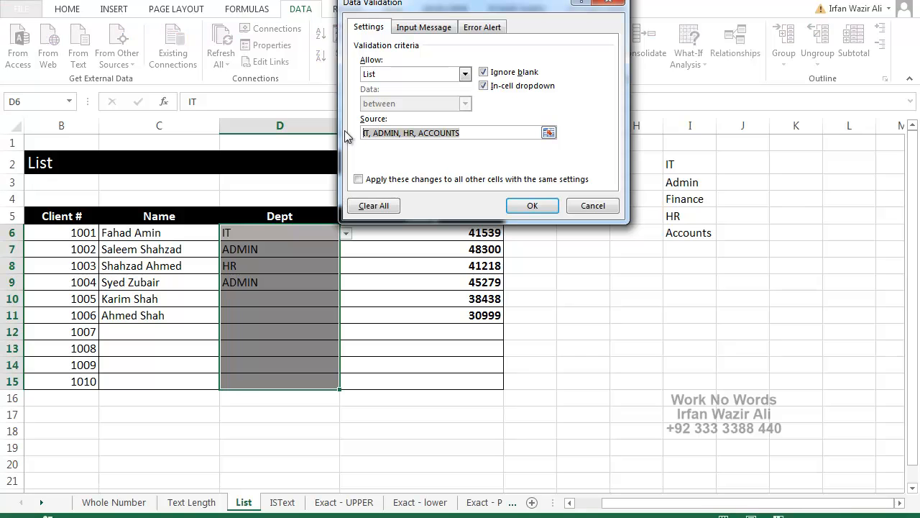
key("Delete")
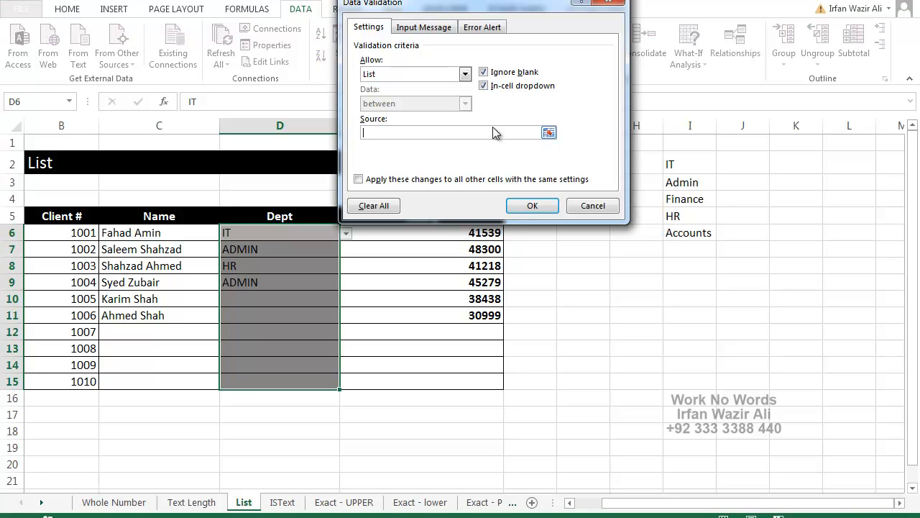
left_click(548, 133)
left_click_drag(680, 165, 684, 233)
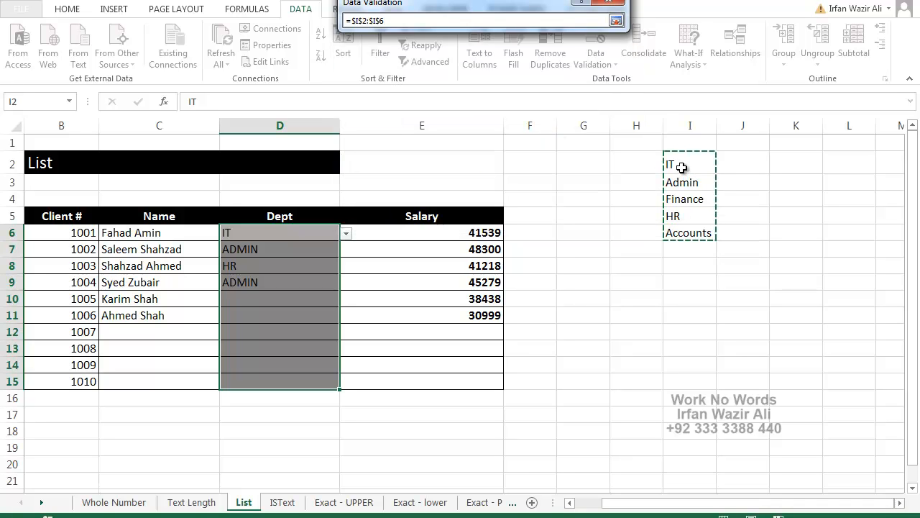
left_click(616, 20)
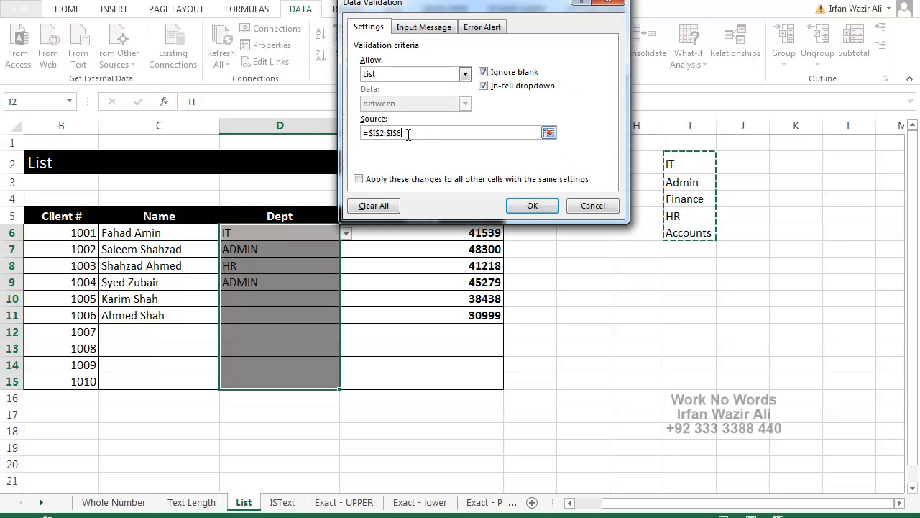
left_click(531, 208)
- Choose Accounts for Dept cell D10 and IT for D11 from their dropdown lists
left_click(303, 301)
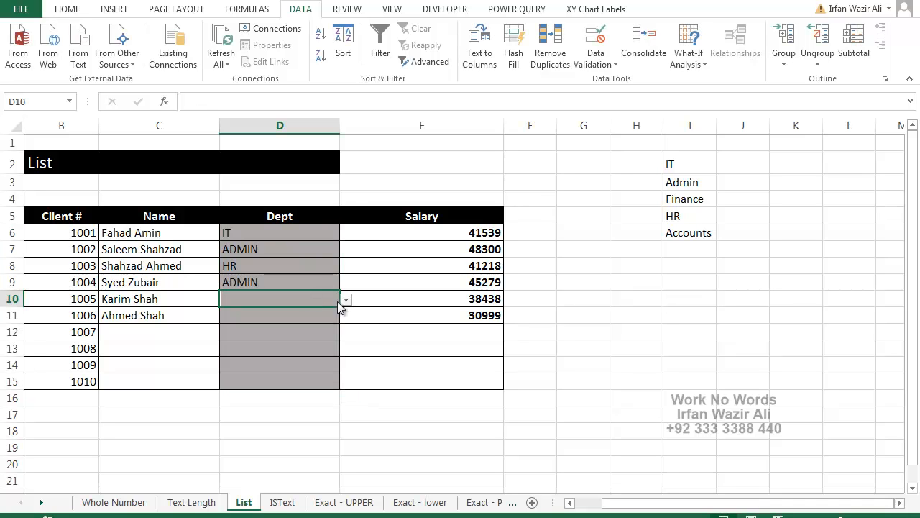
left_click(346, 299)
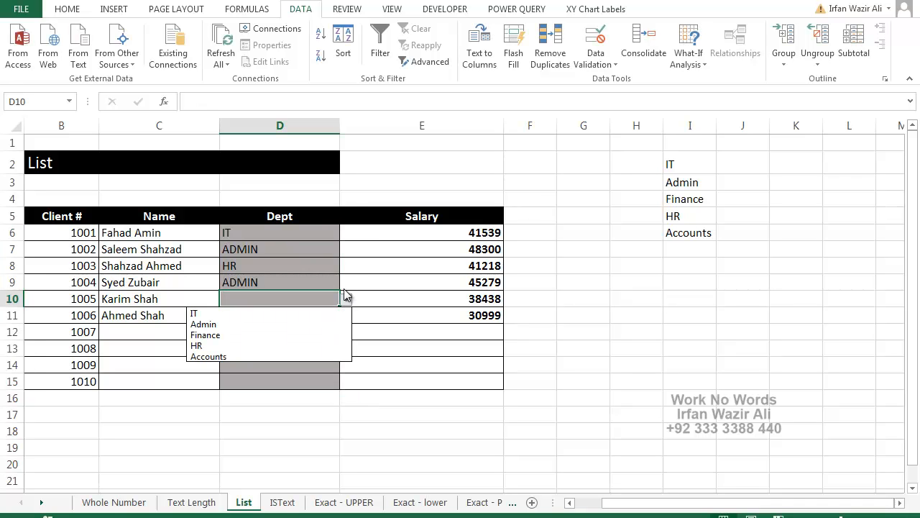
left_click(290, 353)
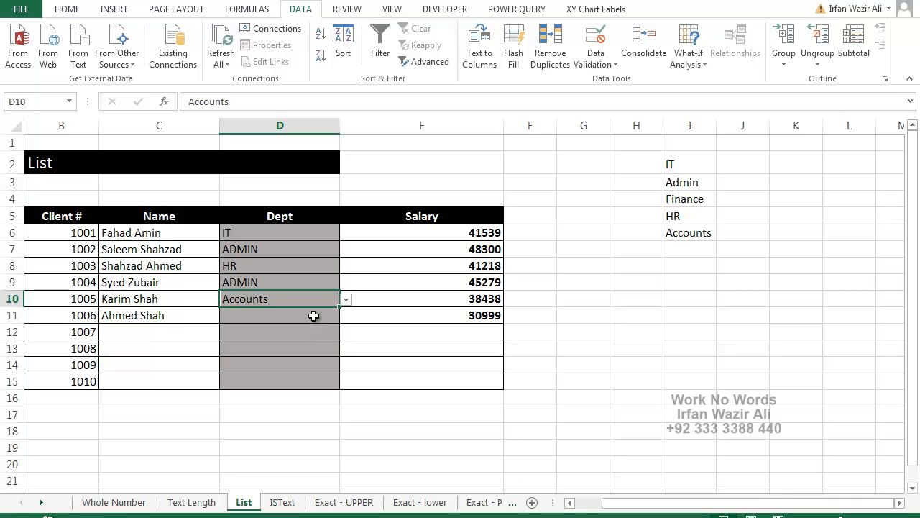
left_click(312, 315)
left_click(345, 316)
left_click(321, 331)
- Choose Admin for Dept cell D12 and Finance for D13 and D14 from their dropdown lists
left_click(320, 332)
left_click(346, 332)
left_click(321, 356)
left_click(335, 350)
left_click(345, 349)
left_click(314, 381)
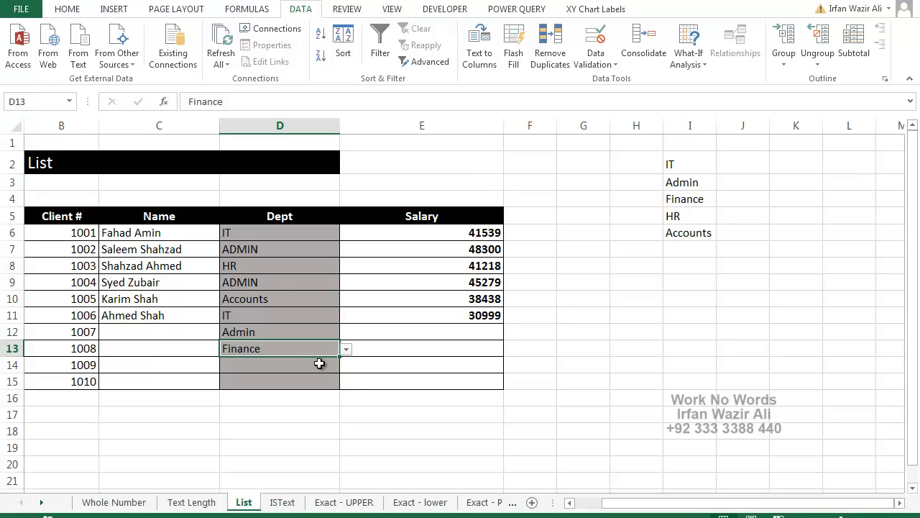
left_click(312, 363)
left_click(346, 365)
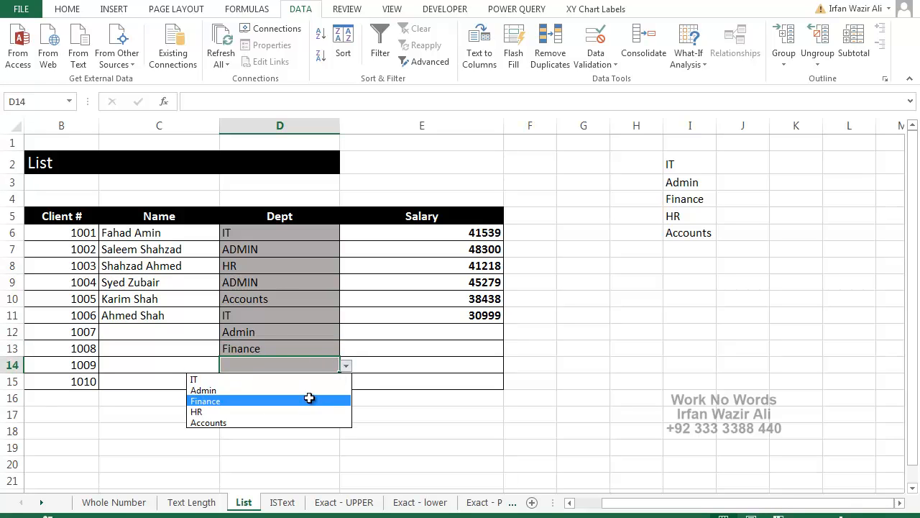
left_click(309, 401)
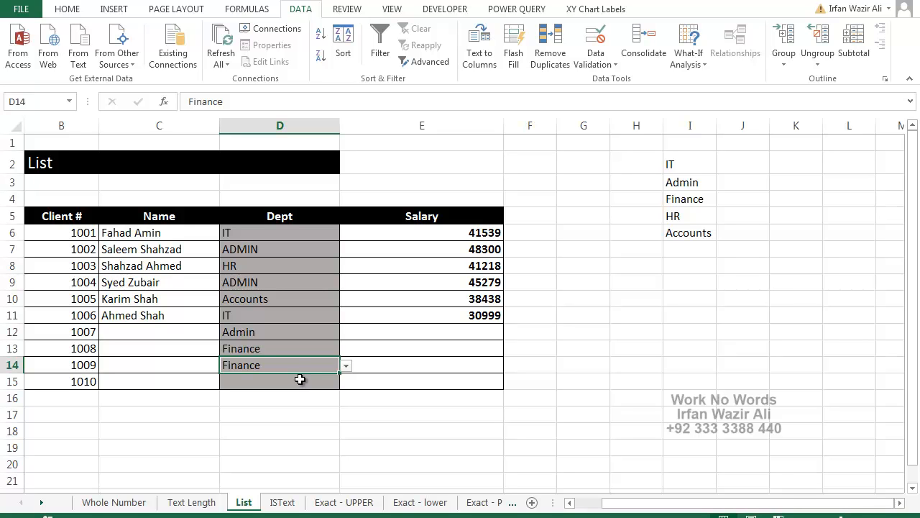